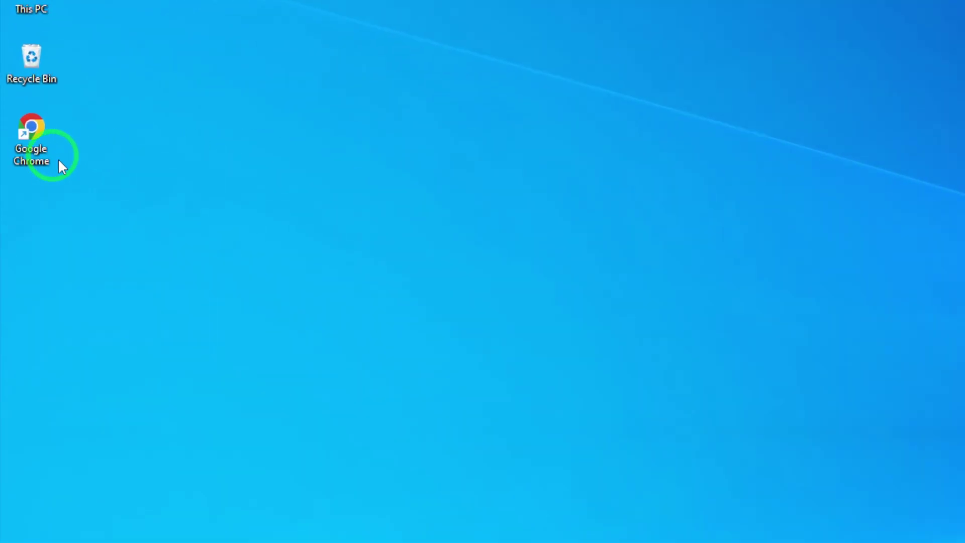
Launch Chrome and load instagram.com to reach the signed-in home feed.
double_click(20, 99)
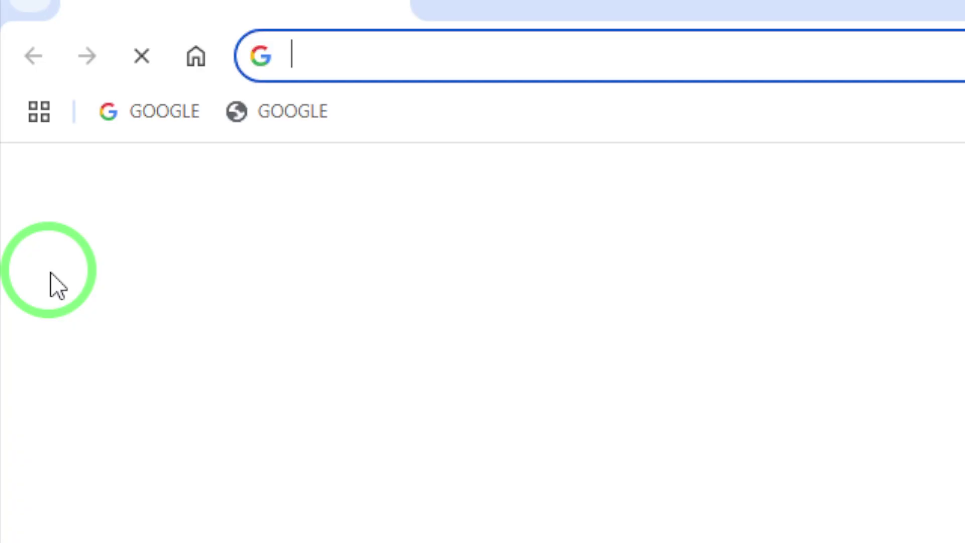
text(instagram.com)
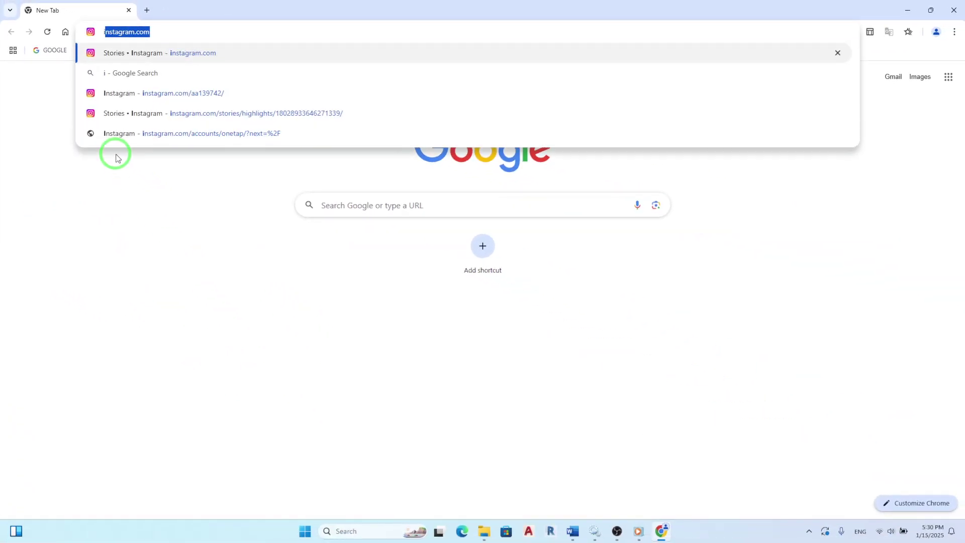
key(Return)
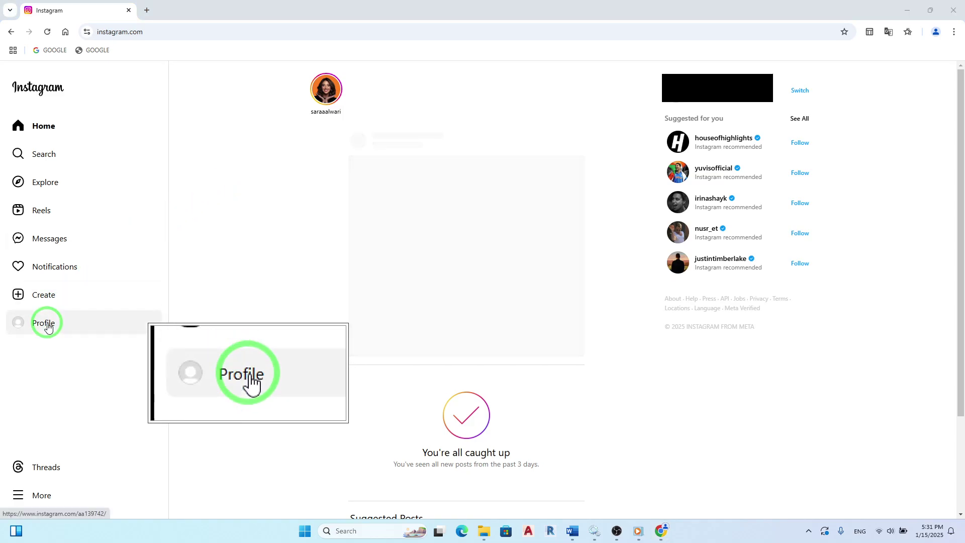
Go to the account's own profile page from the sidebar.
click(48, 326)
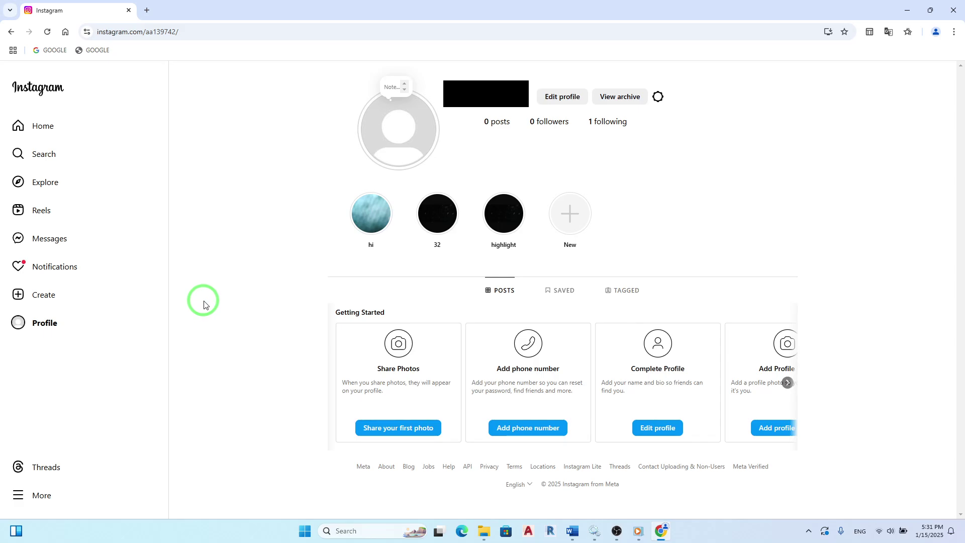
Open the 'hi' highlight and its options menu to start editing it.
click(372, 226)
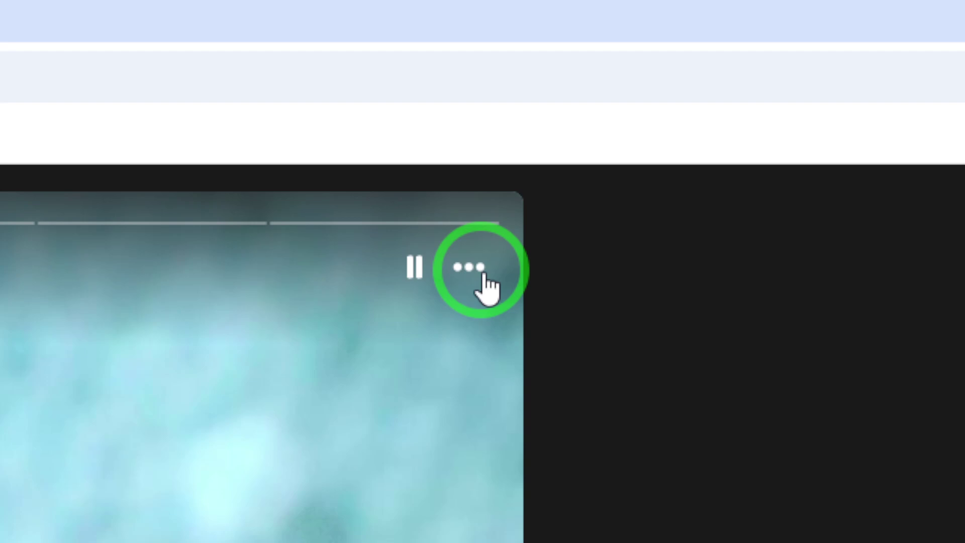
click(479, 271)
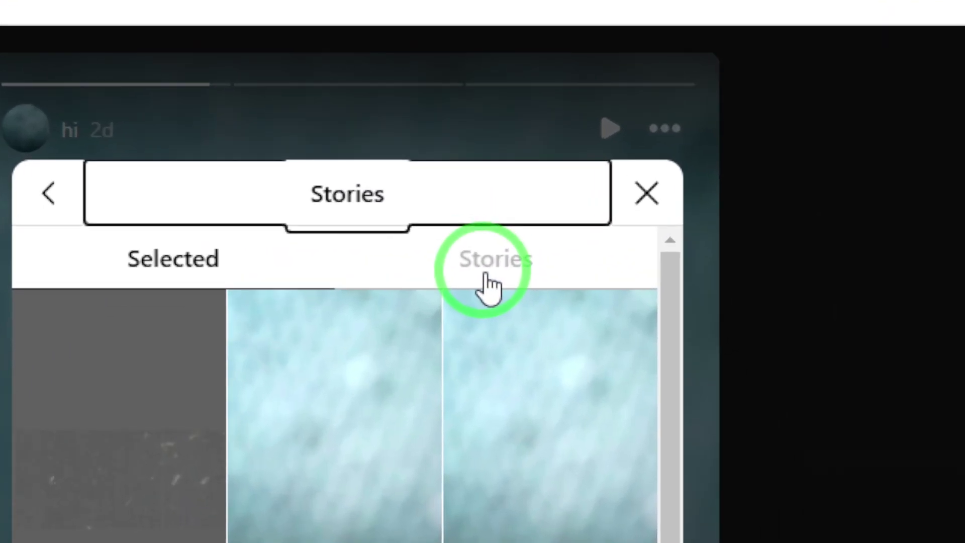
Add the 13 Jan story and one more past story to the 'hi' highlight.
click(524, 141)
click(388, 495)
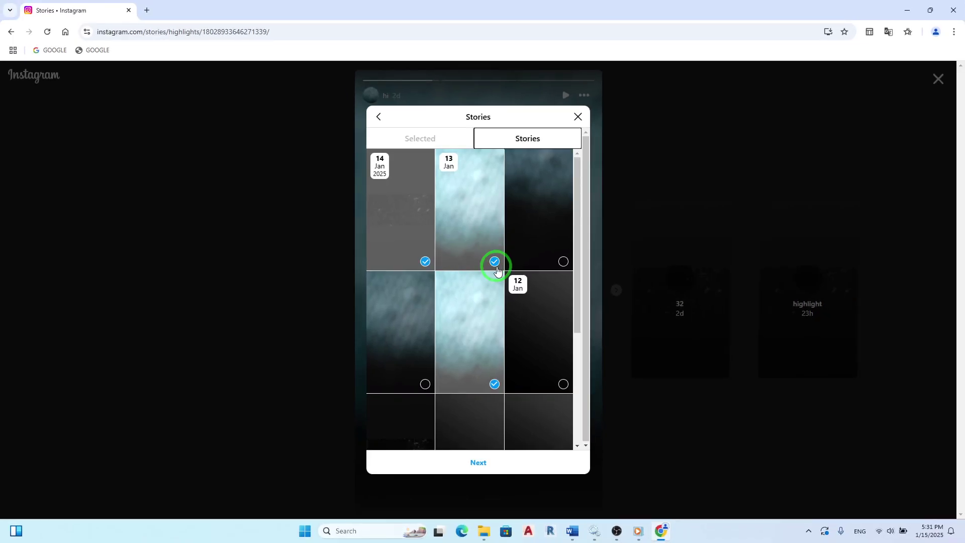
click(400, 333)
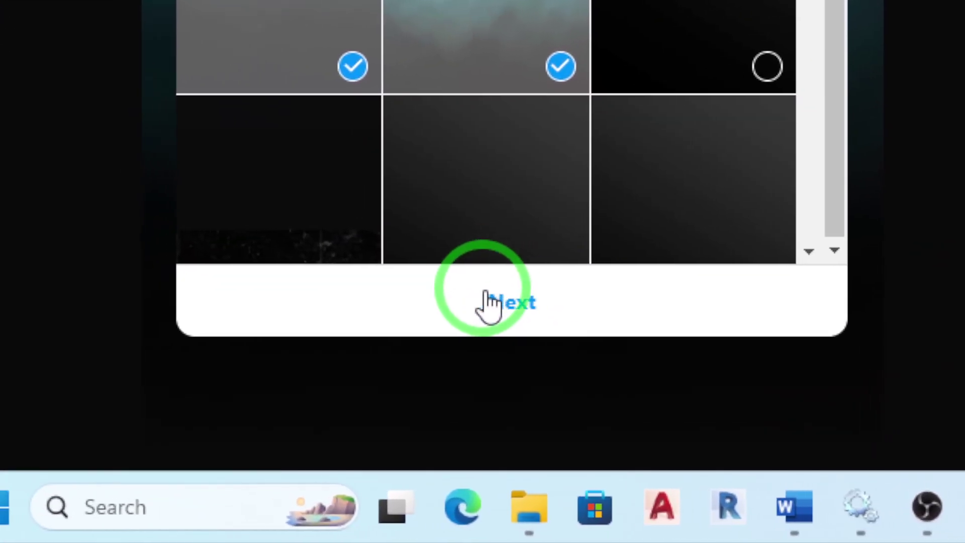
Finish editing and save the updated 'hi' highlight.
click(498, 303)
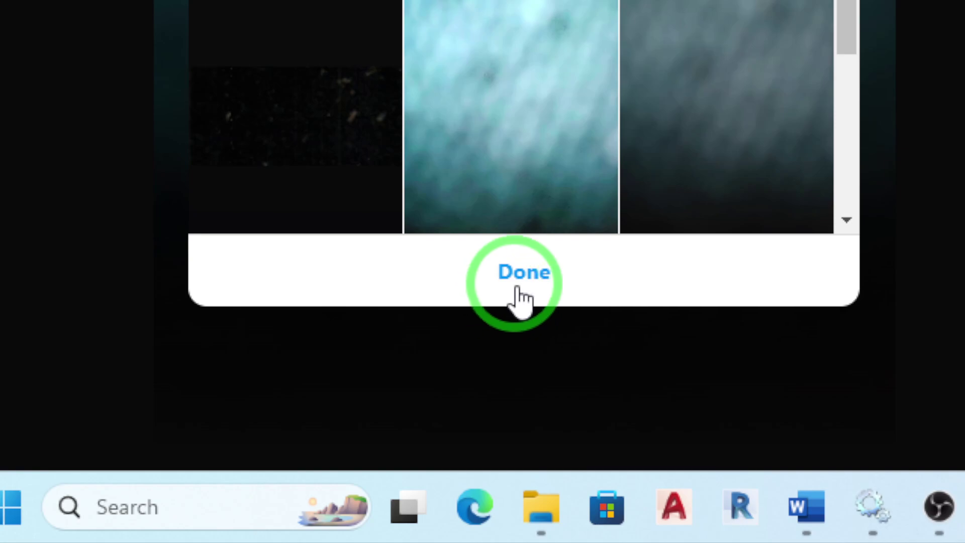
click(522, 297)
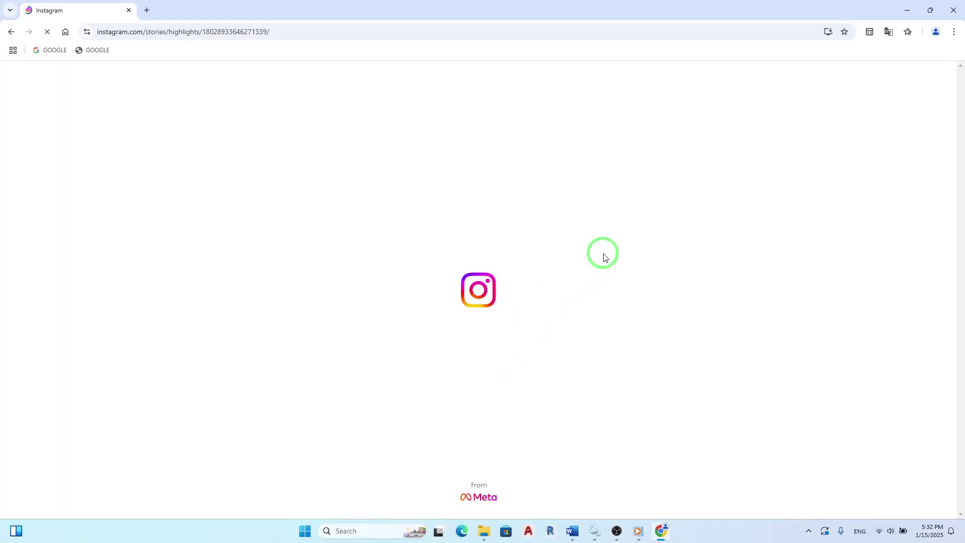
Minimize the Chrome window to show the desktop.
click(905, 10)
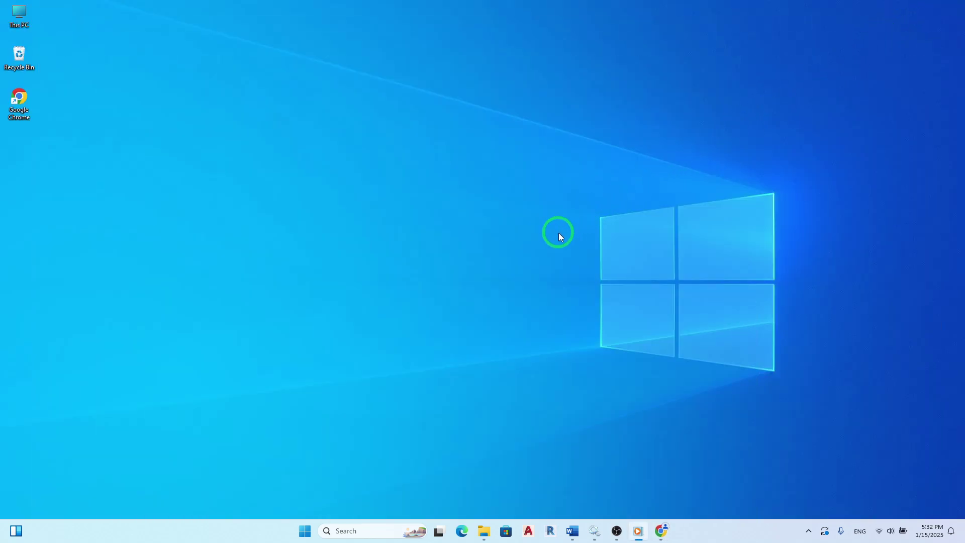